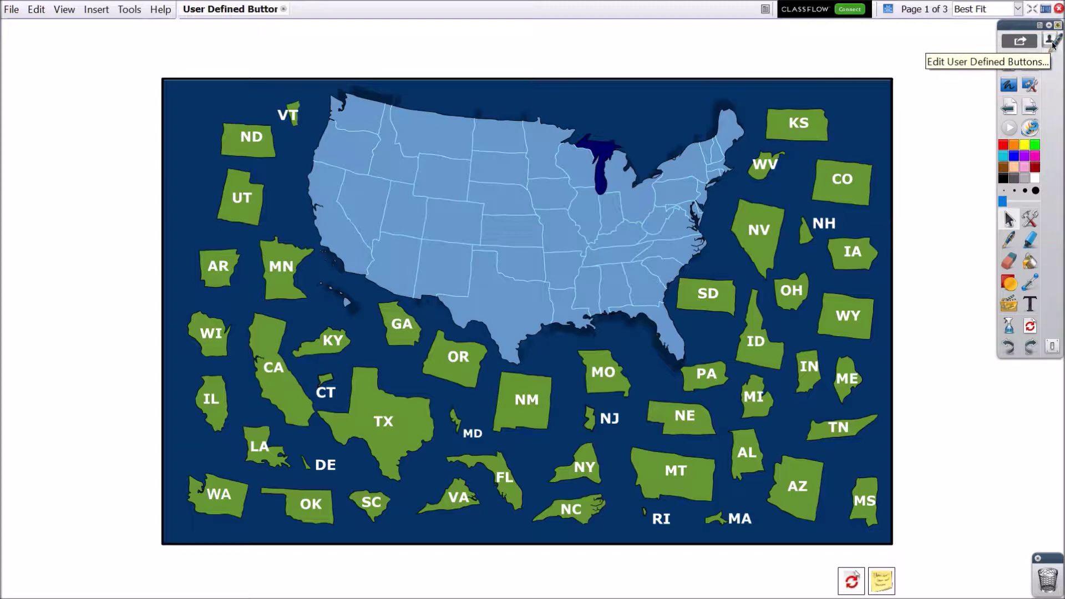
# Step: Glance at the View menu's Customize option, then switch to the File menu
pyautogui.click(64, 11)
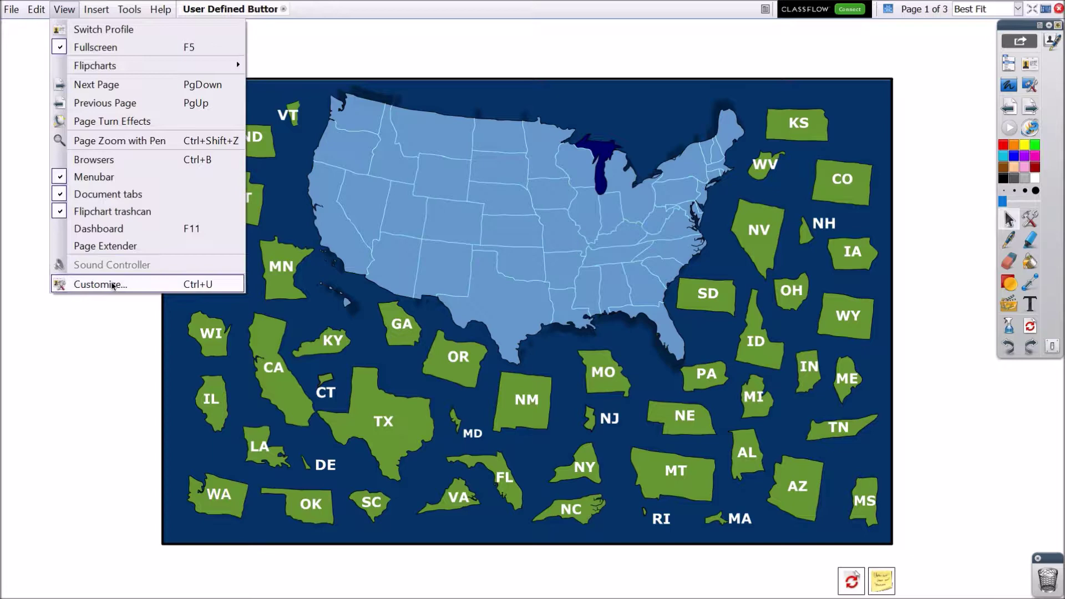
pyautogui.click(16, 12)
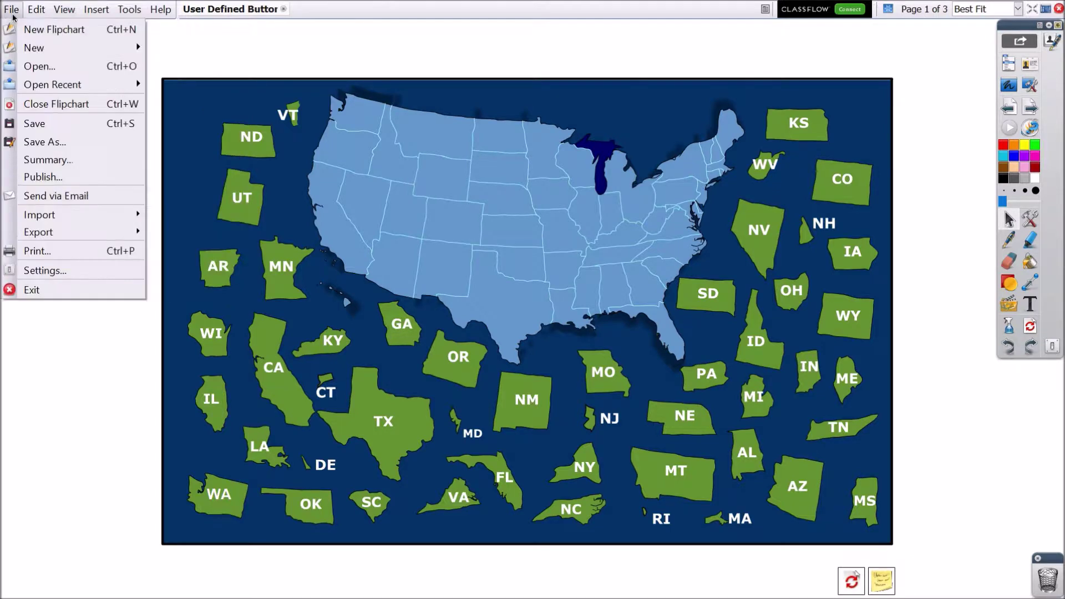
# Step: In Settings, add a Program/File user-defined button called Launch File and begin choosing its file
pyautogui.click(68, 271)
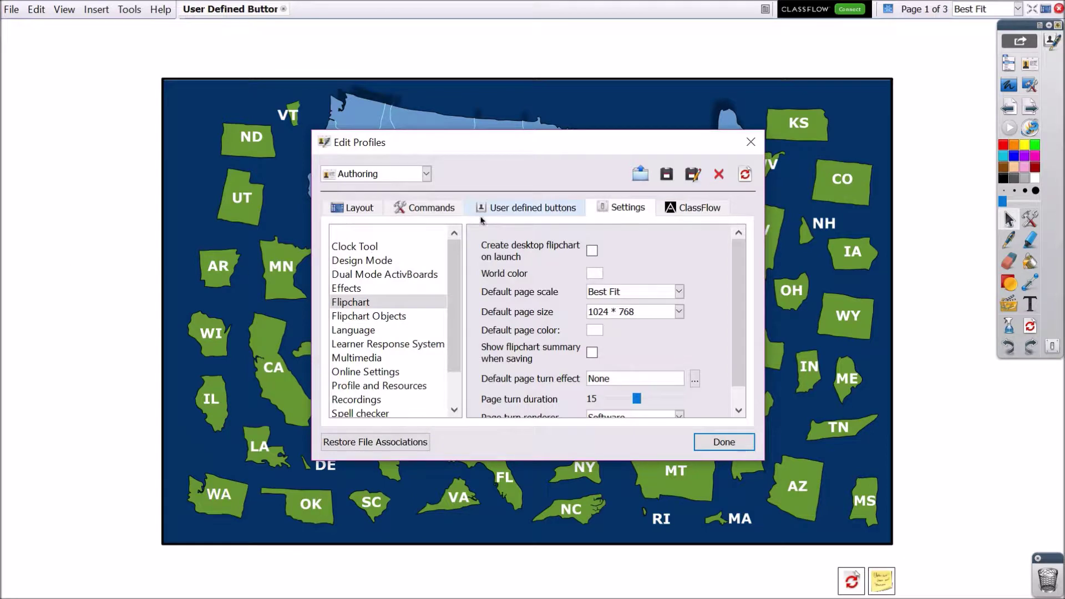
pyautogui.click(577, 209)
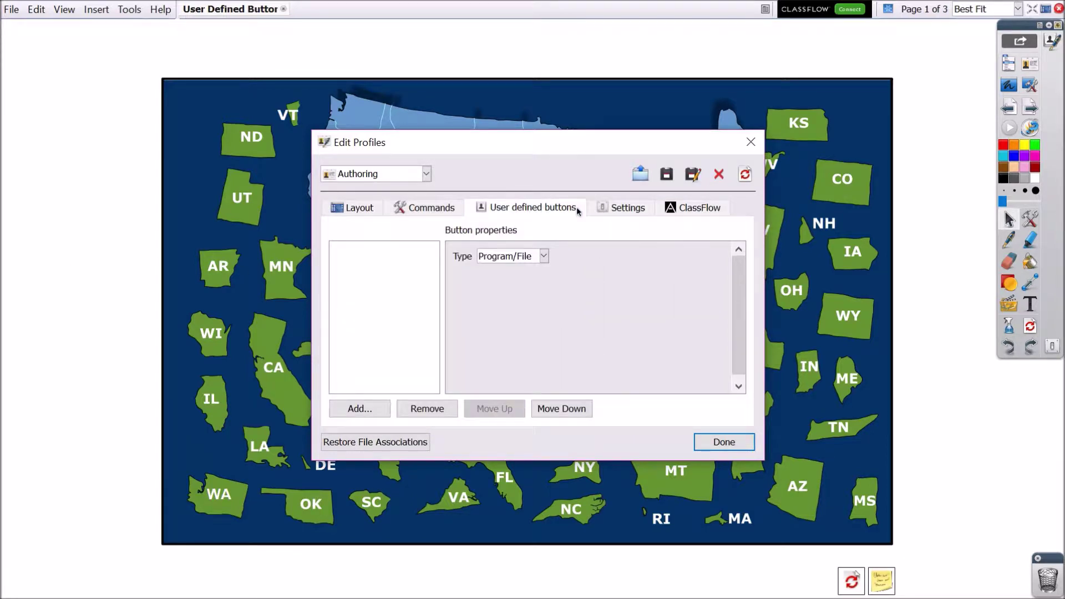
pyautogui.click(384, 404)
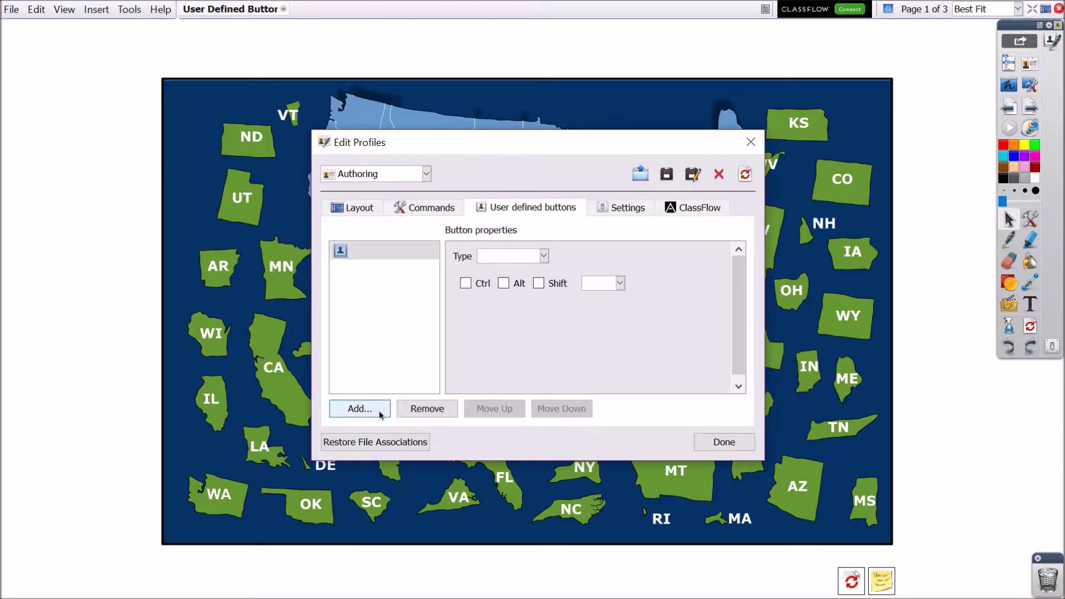
pyautogui.click(543, 256)
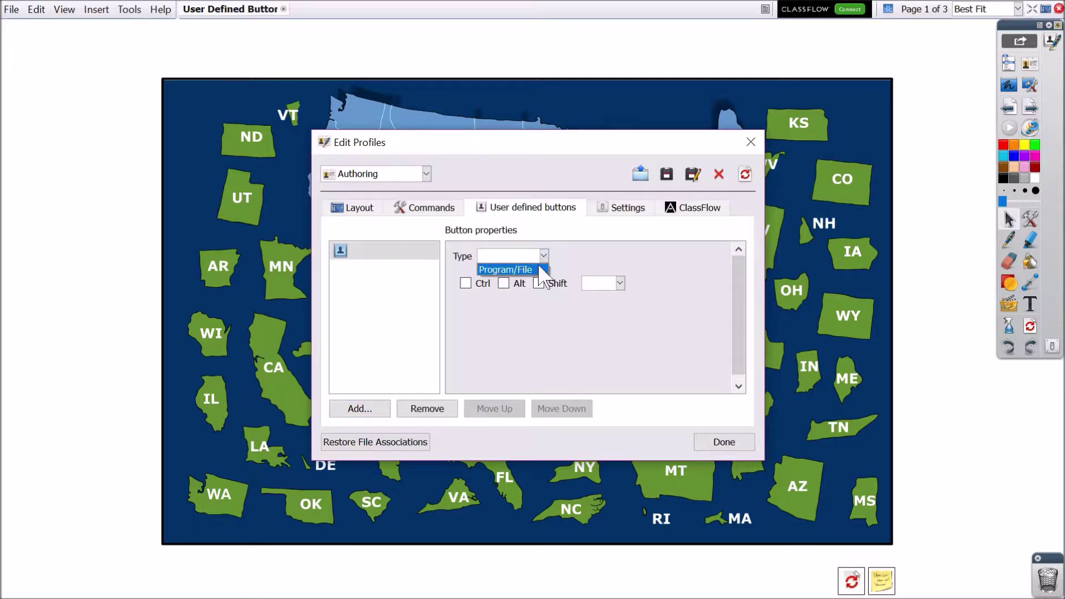
pyautogui.click(539, 271)
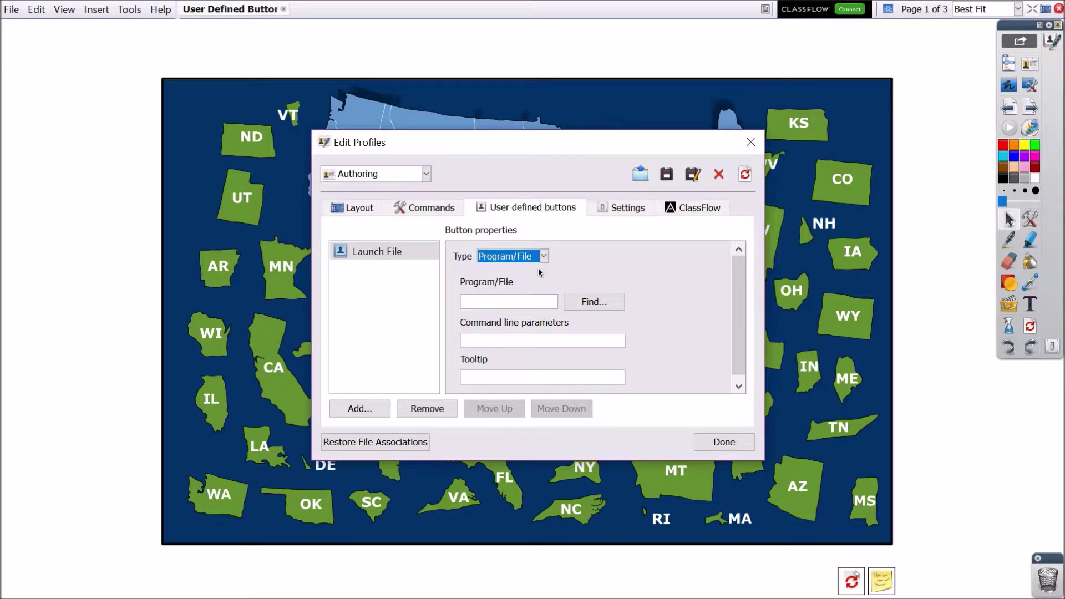
pyautogui.click(614, 305)
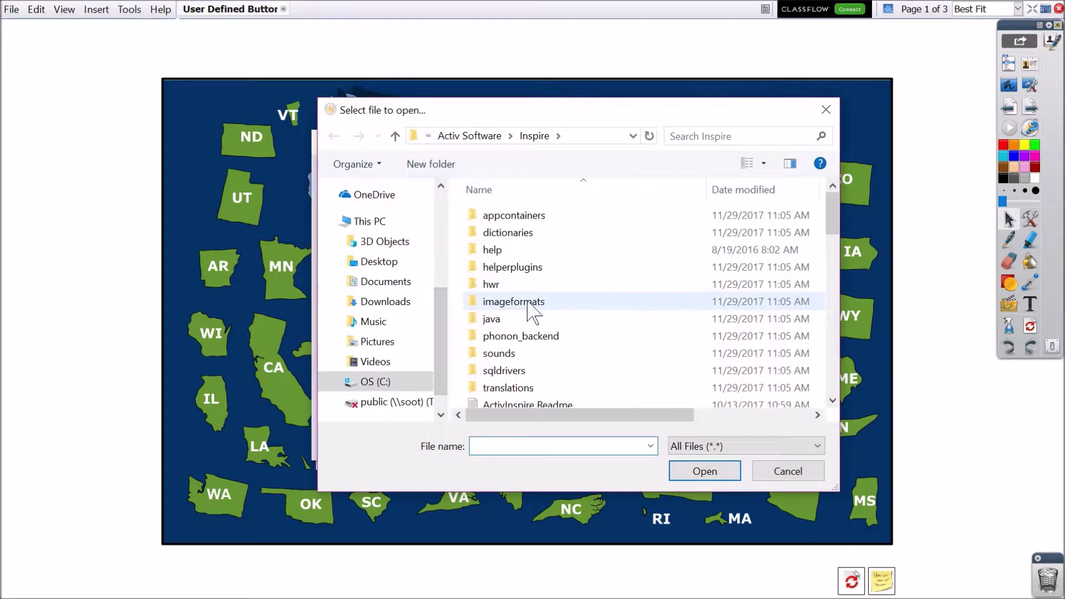
# Step: Pick continental US.PNG from the Desktop as the Launch File target
pyautogui.click(412, 263)
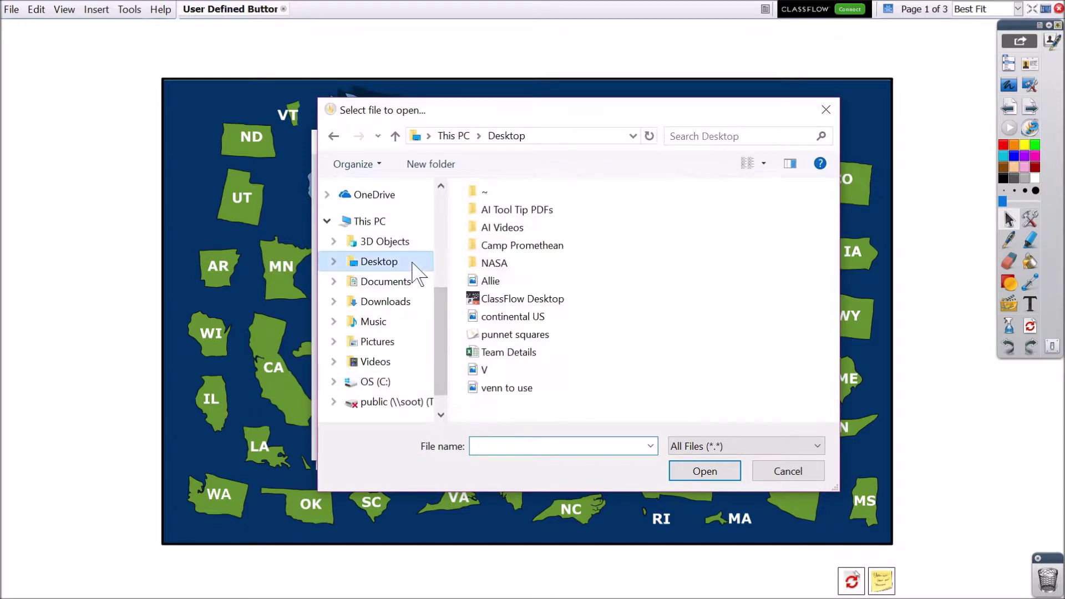
pyautogui.click(574, 318)
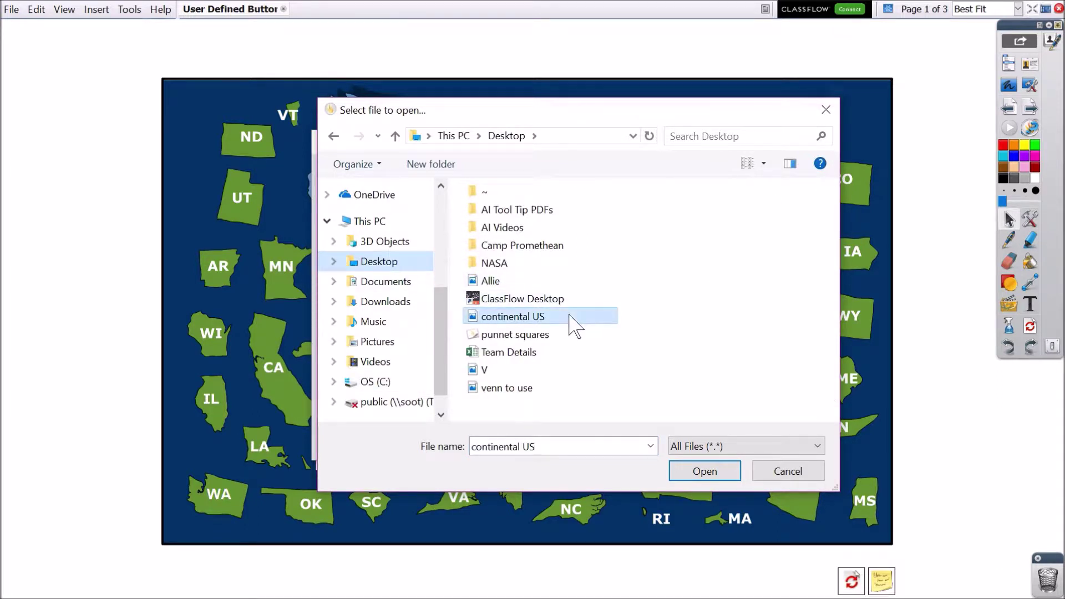
pyautogui.click(732, 473)
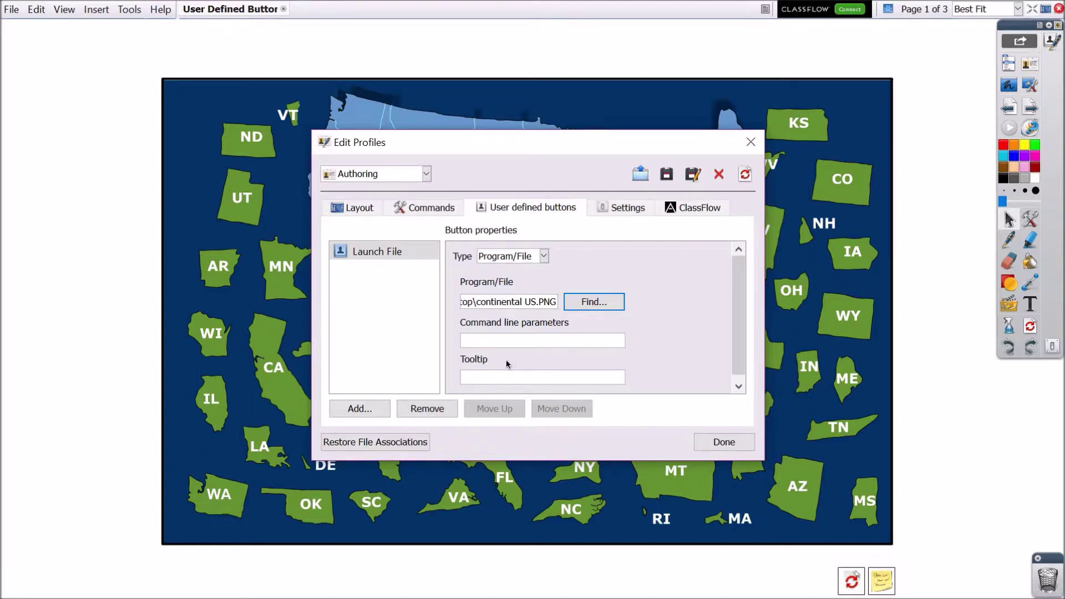
# Step: Close the Edit Profiles dialog with Done to keep the Launch File button
pyautogui.click(744, 446)
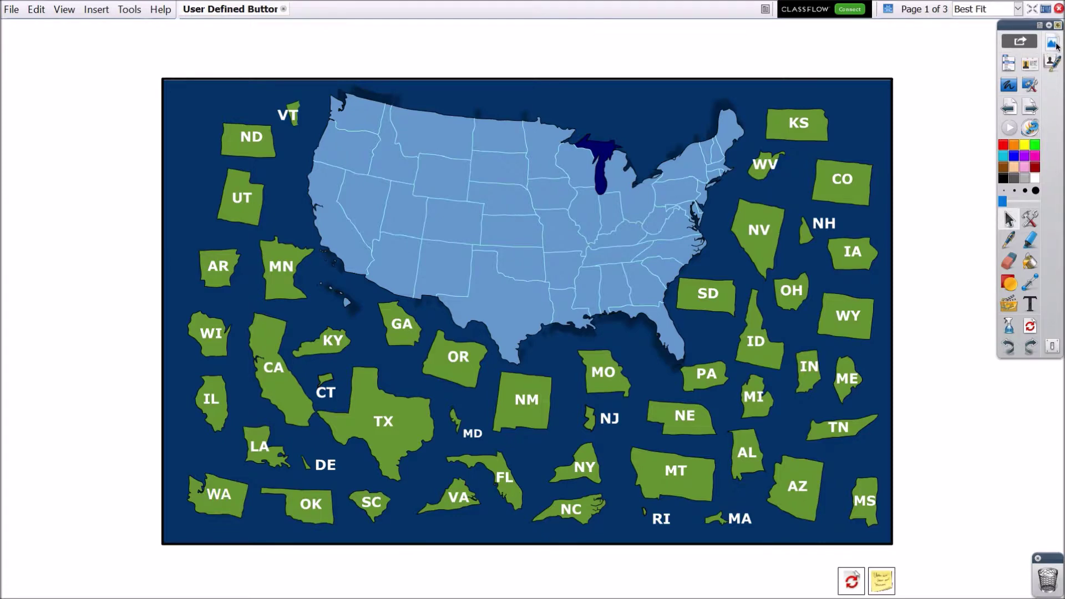
# Step: Test Launch File, add the table and star as toolbox buttons, and go to page 3
pyautogui.click(1053, 43)
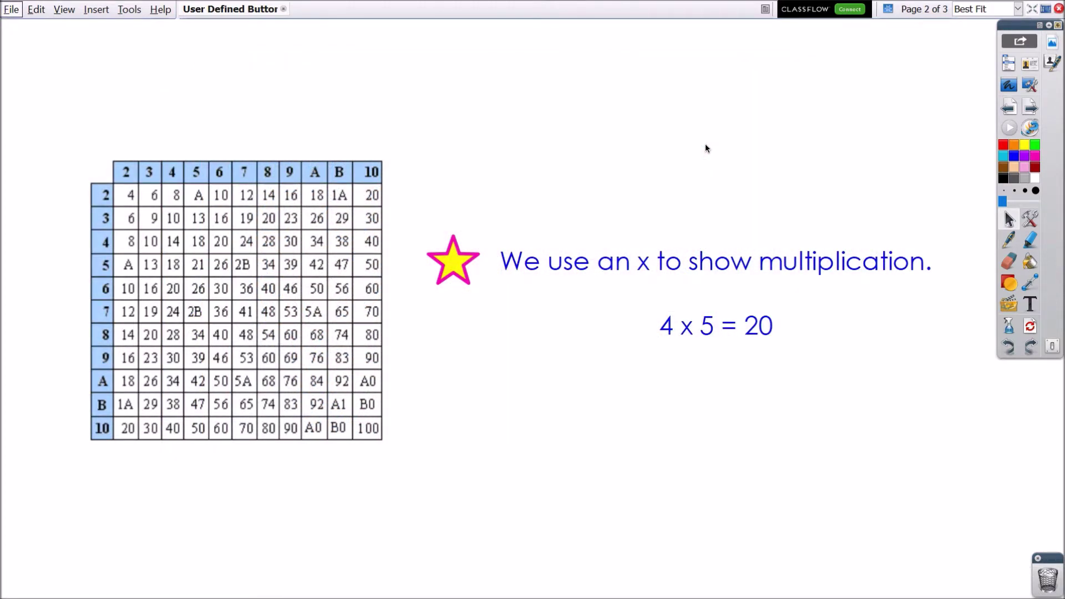
pyautogui.click(317, 247)
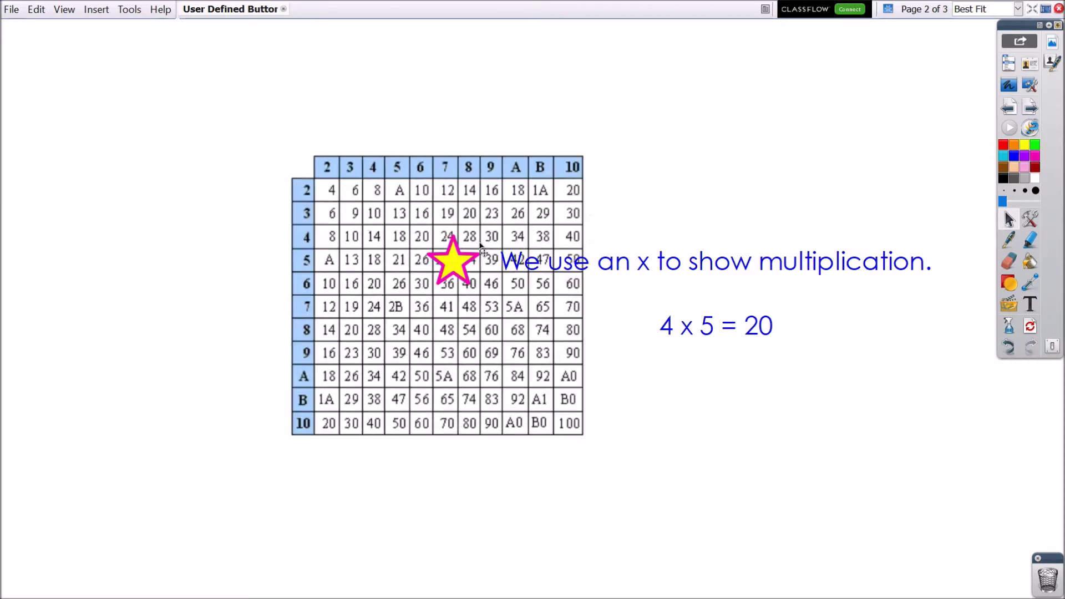
pyautogui.moveTo(317, 247); pyautogui.dragTo(1055, 83)
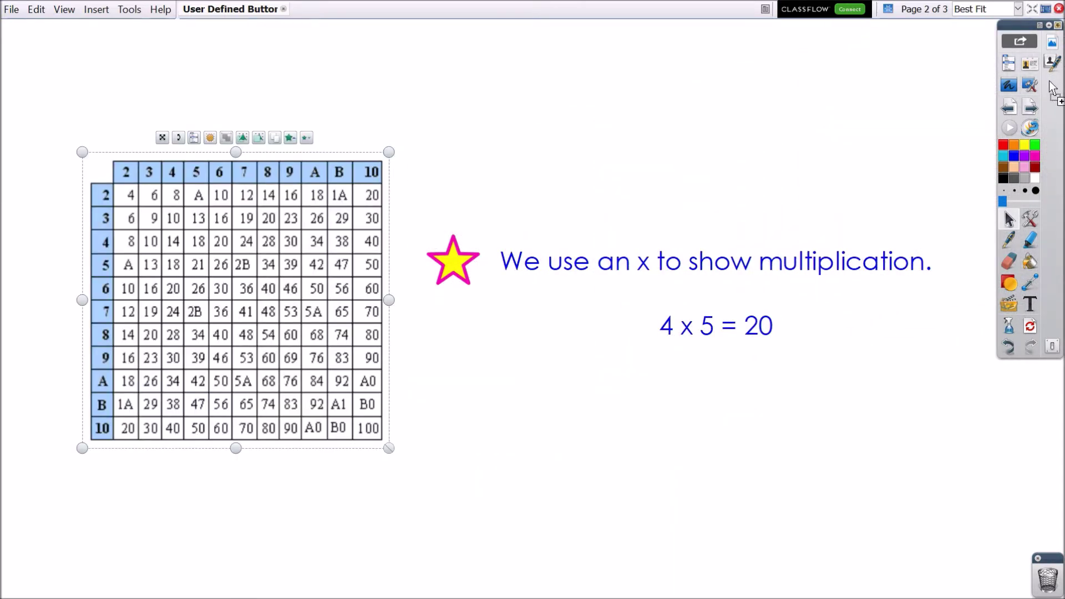
pyautogui.moveTo(448, 265); pyautogui.dragTo(1042, 125)
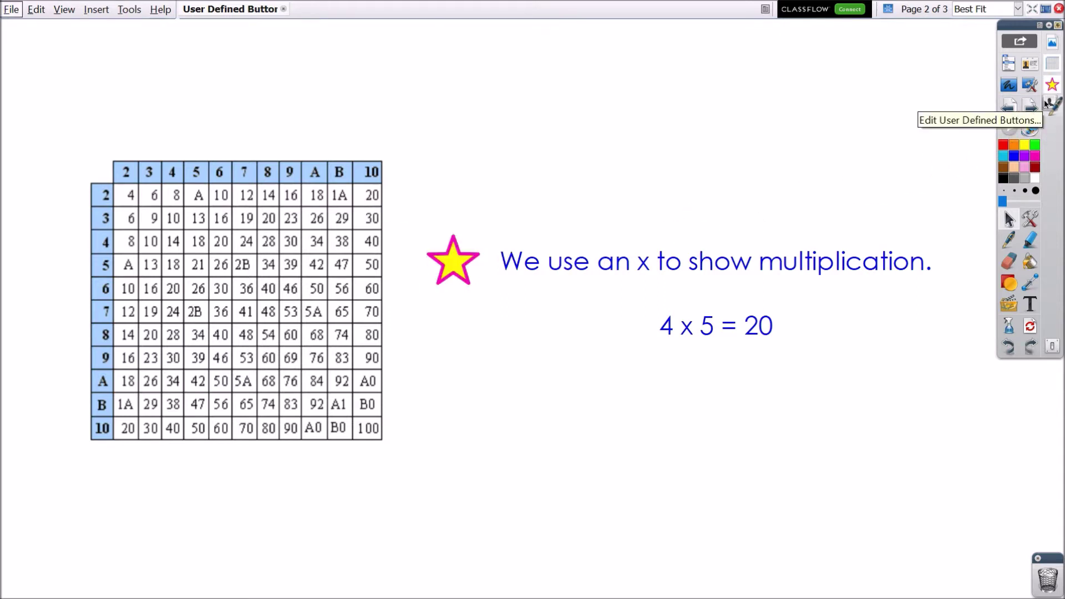
pyautogui.click(1036, 106)
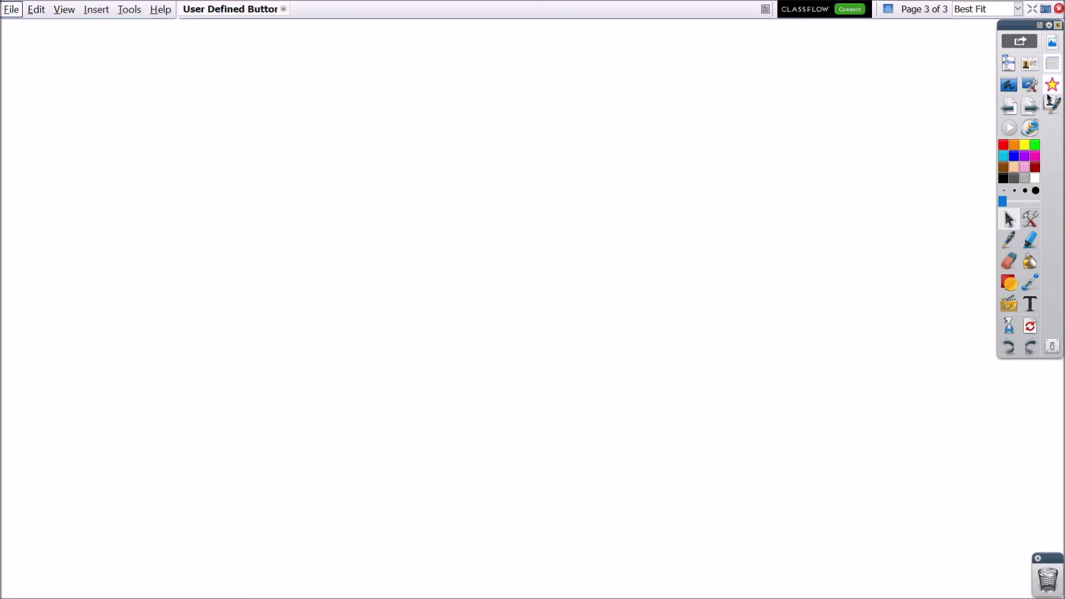
# Step: Insert the multiplication table, move it up-left, and add several yellow stars beside it
pyautogui.click(1053, 66)
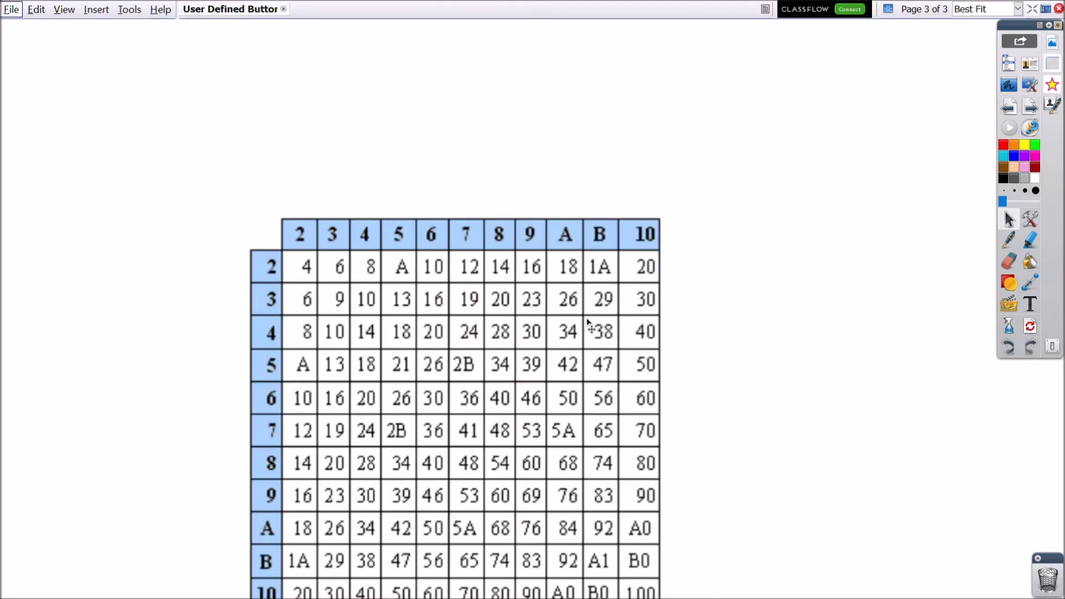
pyautogui.moveTo(592, 322); pyautogui.dragTo(491, 219)
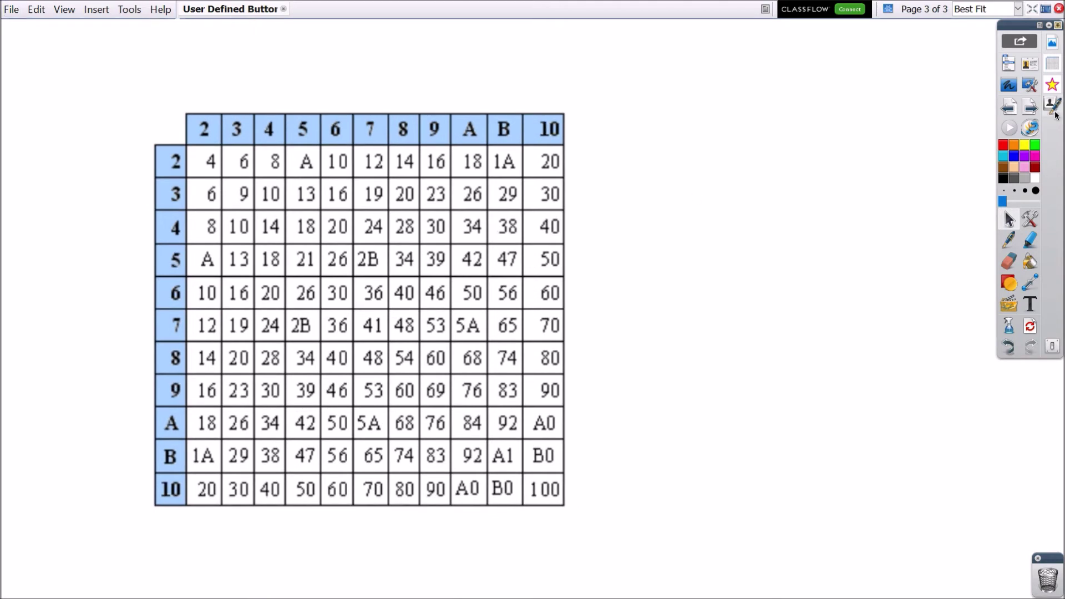
pyautogui.click(1053, 84)
pyautogui.click(1053, 85)
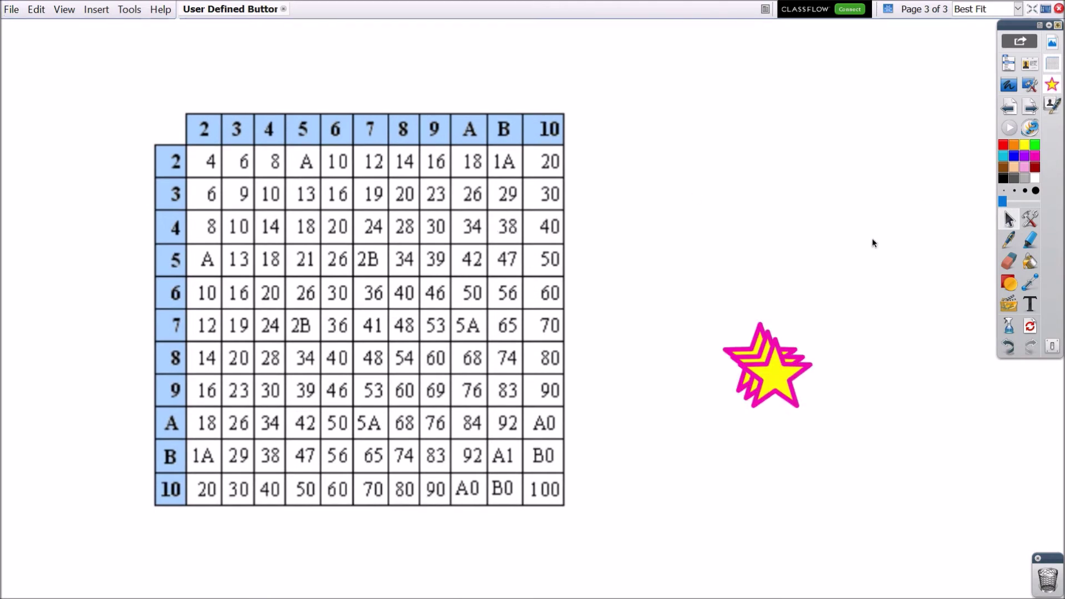